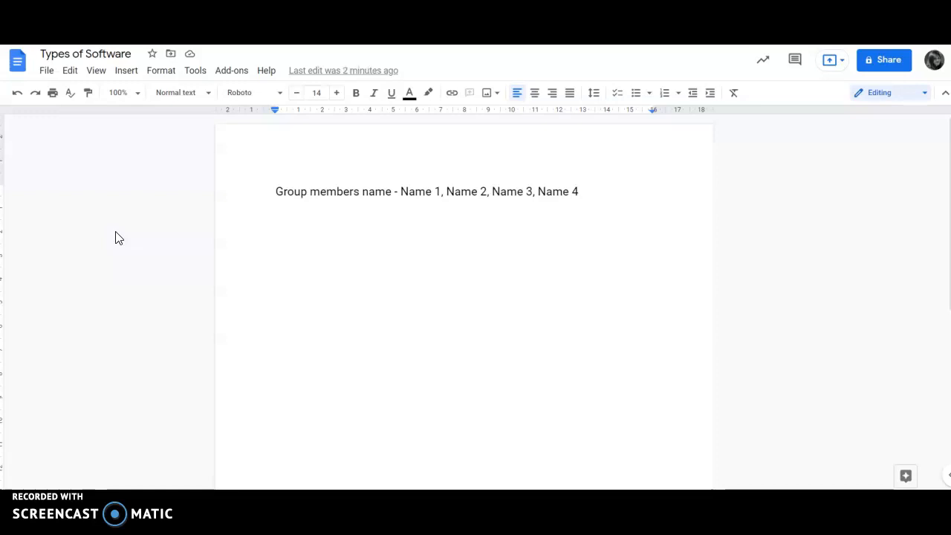
Step: Insert a table with 3 columns and 5 rows below the group members line
click(134, 74)
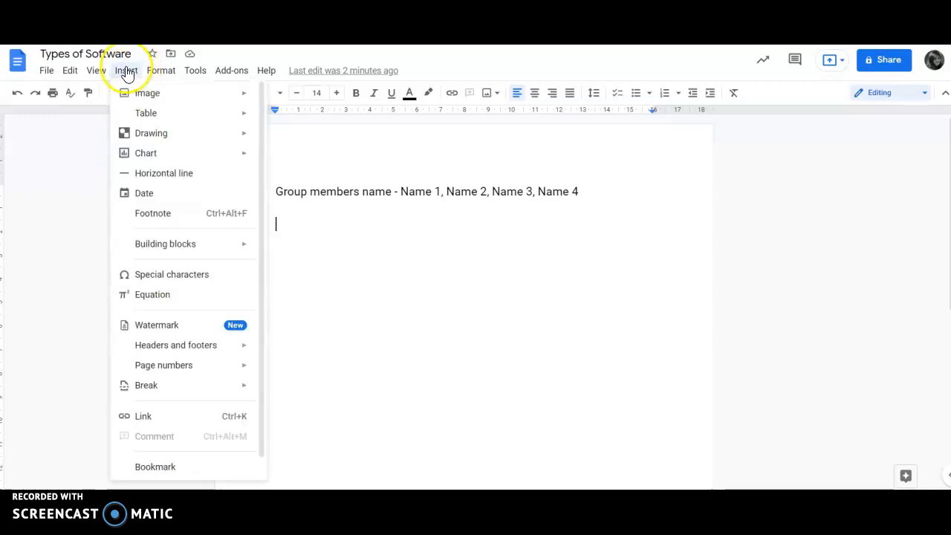
mouse_move(153, 121)
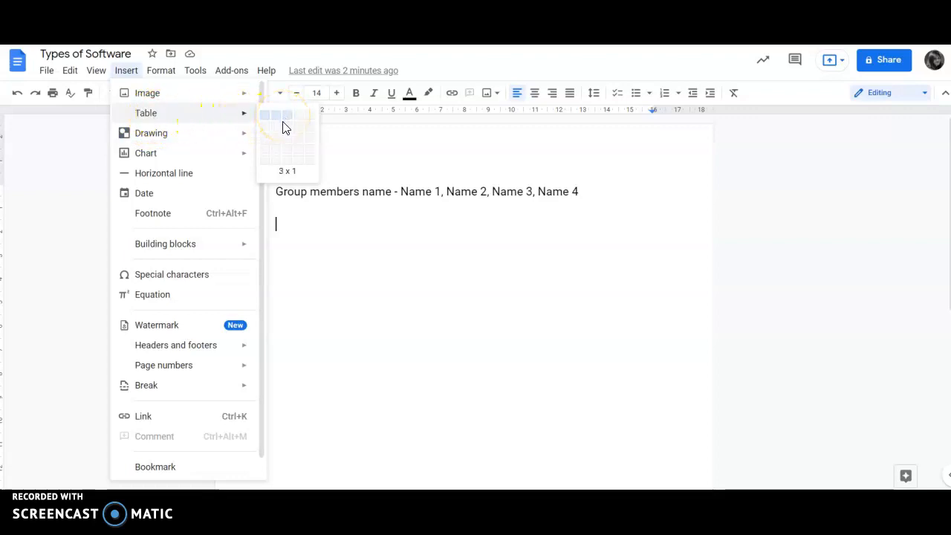
click(287, 163)
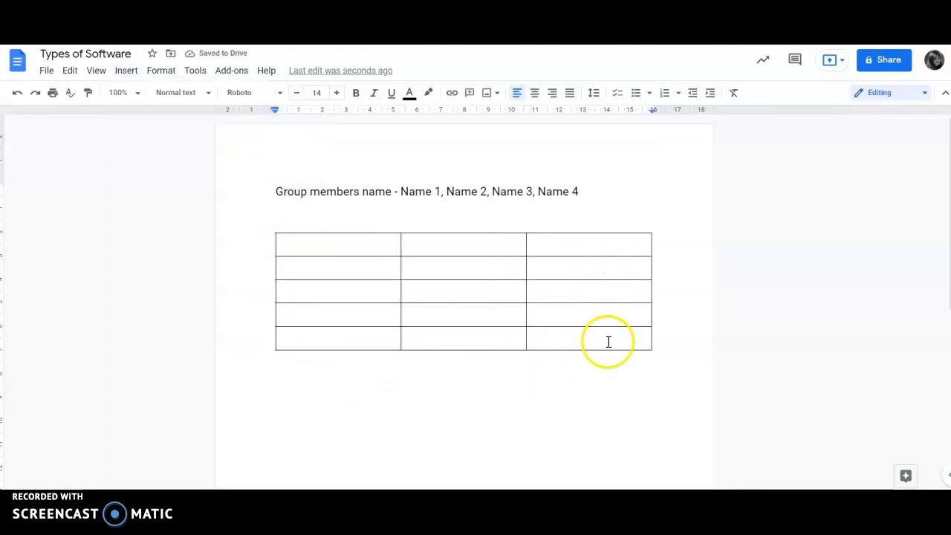
Step: Enter the heading "Sr. No." in the table's first header cell and narrow that column to fit the text closely
click(338, 245)
drag(399, 245, 329, 244)
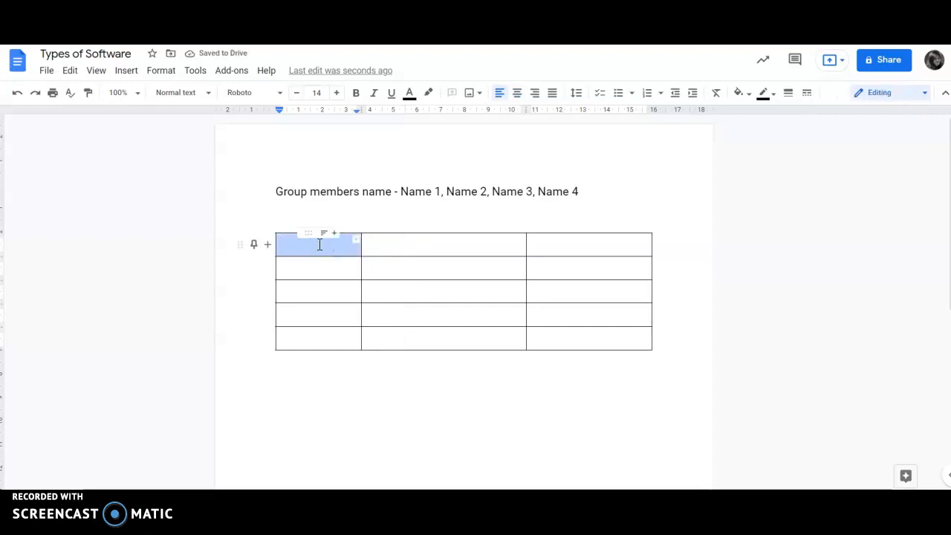
text(Sr. No.)
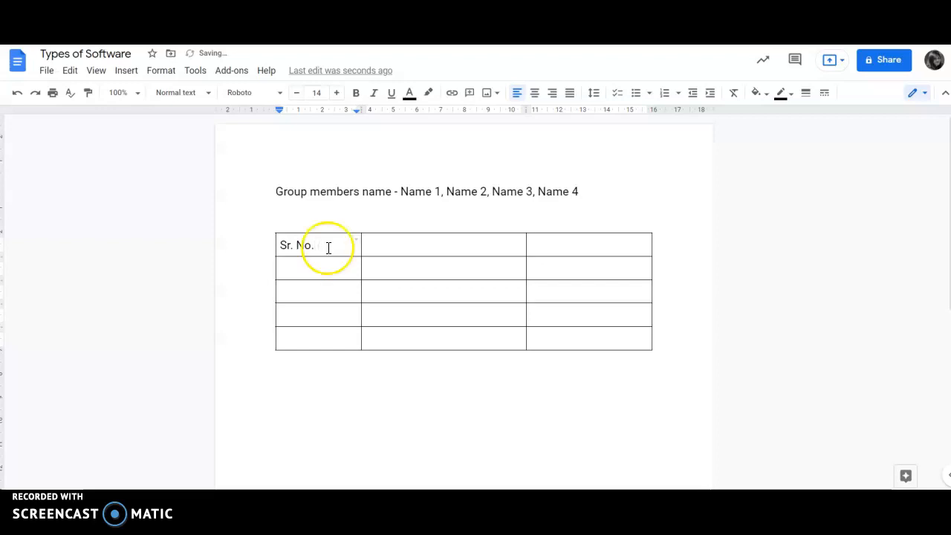
drag(361, 248, 333, 247)
Step: Add the headings "System Software" and "Application Software" to the second and third columns, and narrow the second column
double_click(356, 248)
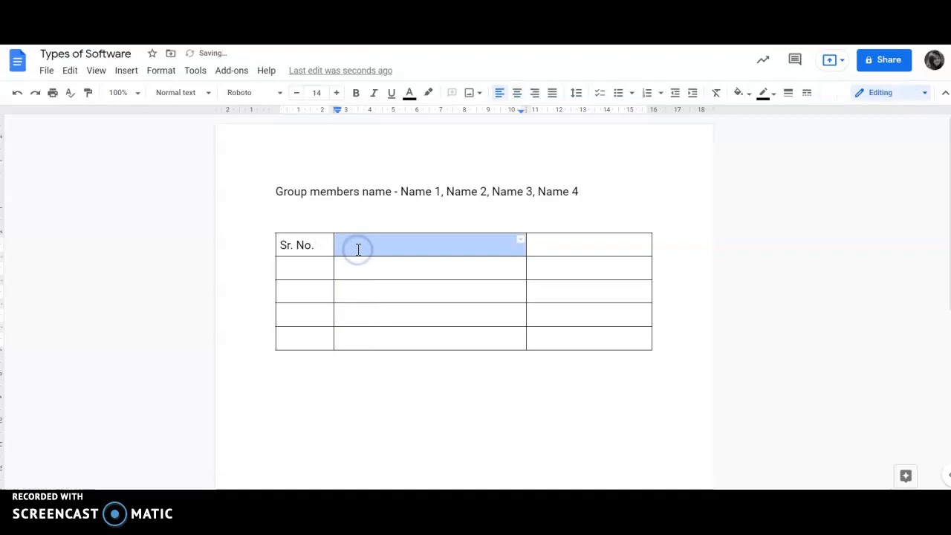
click(357, 249)
text(System Software)
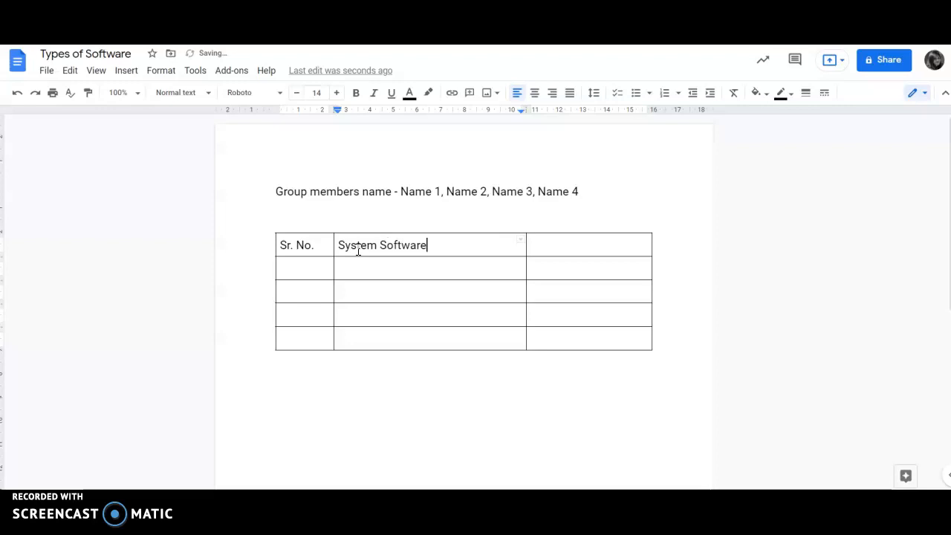
key(Tab)
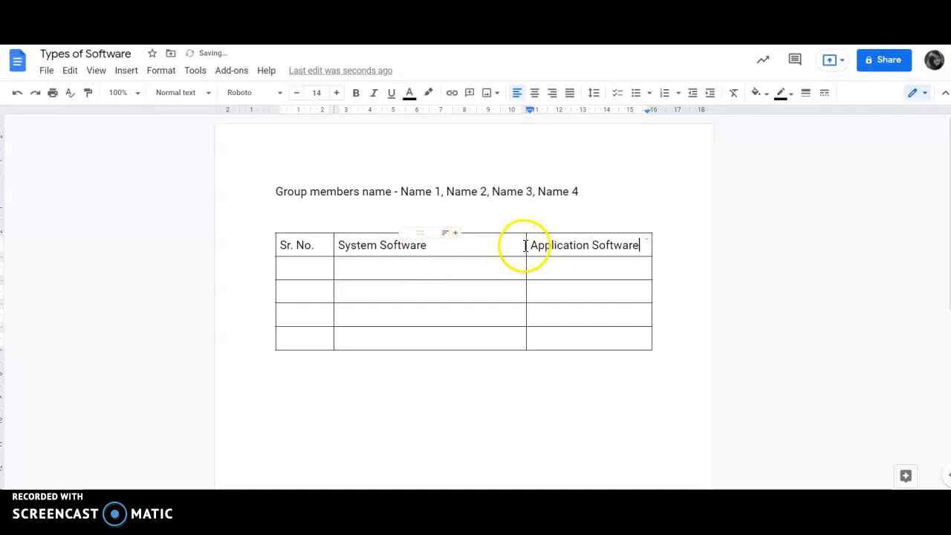
drag(525, 245, 487, 245)
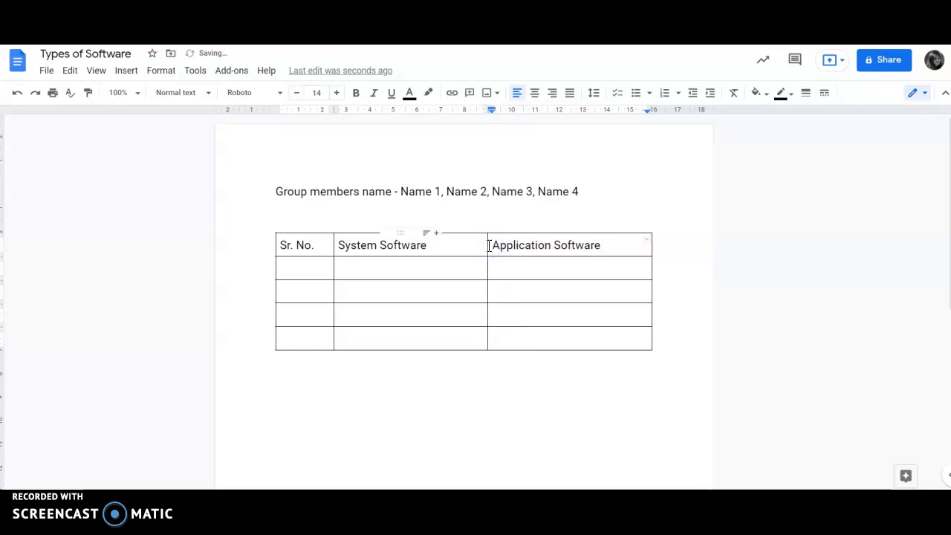
click(447, 250)
Step: Number the four rows under "Sr. No." from 1 to 4
click(287, 270)
double_click(287, 270)
click(287, 271)
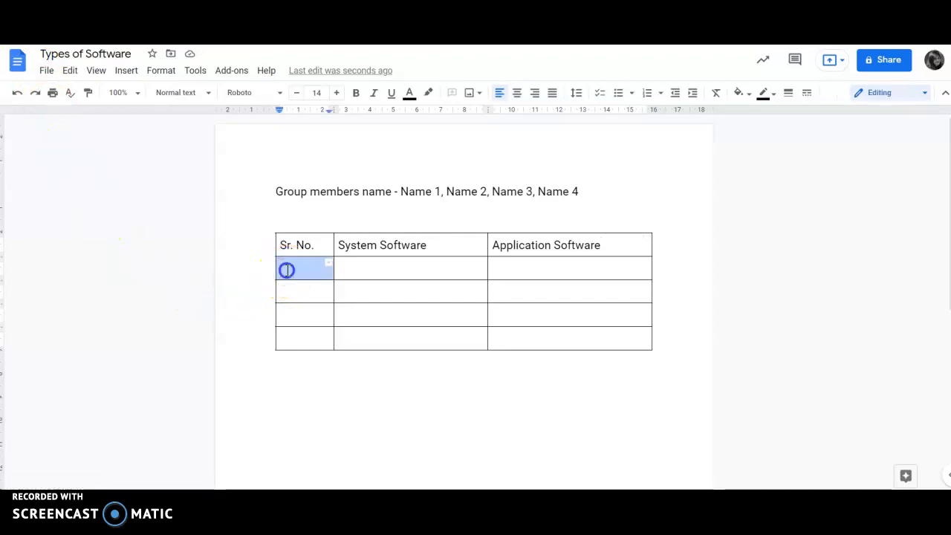
text(1)
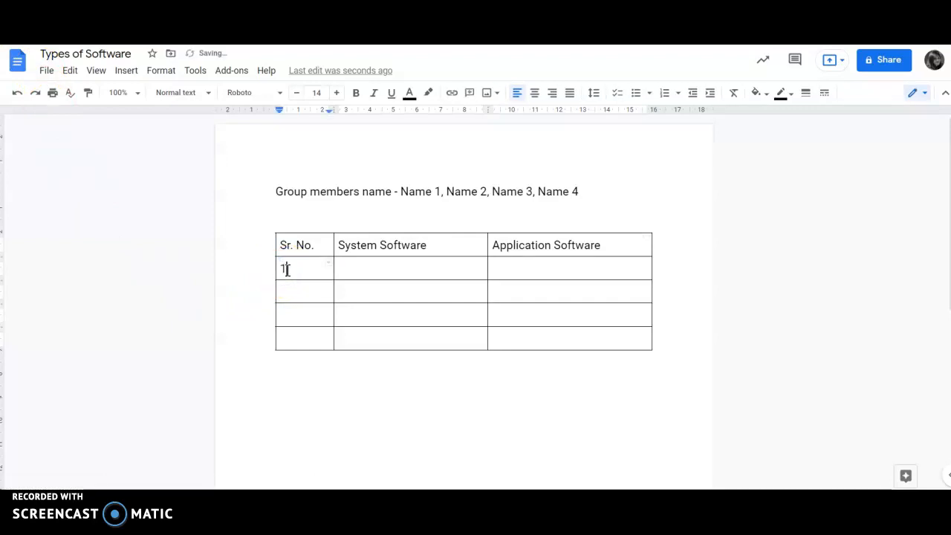
key(Down)
text(2)
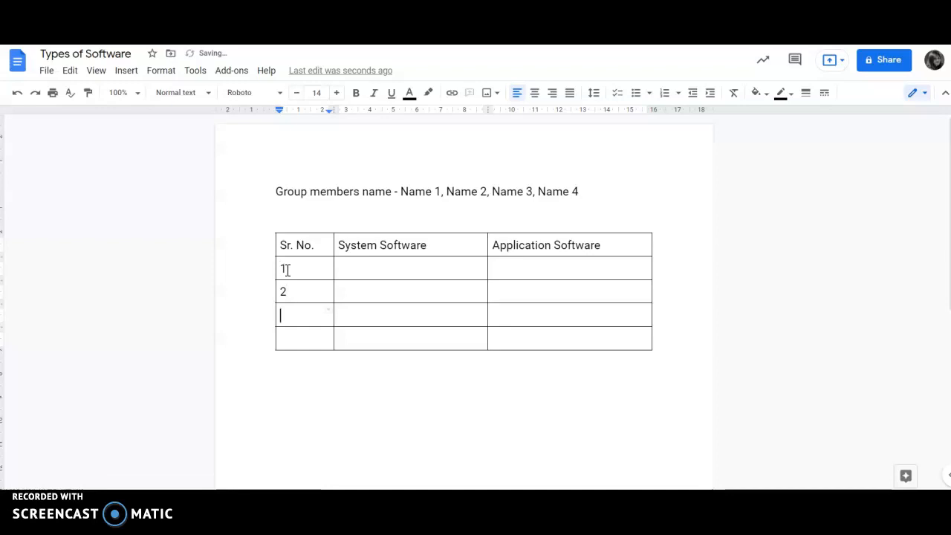
text(3)
key(Down)
double_click(399, 273)
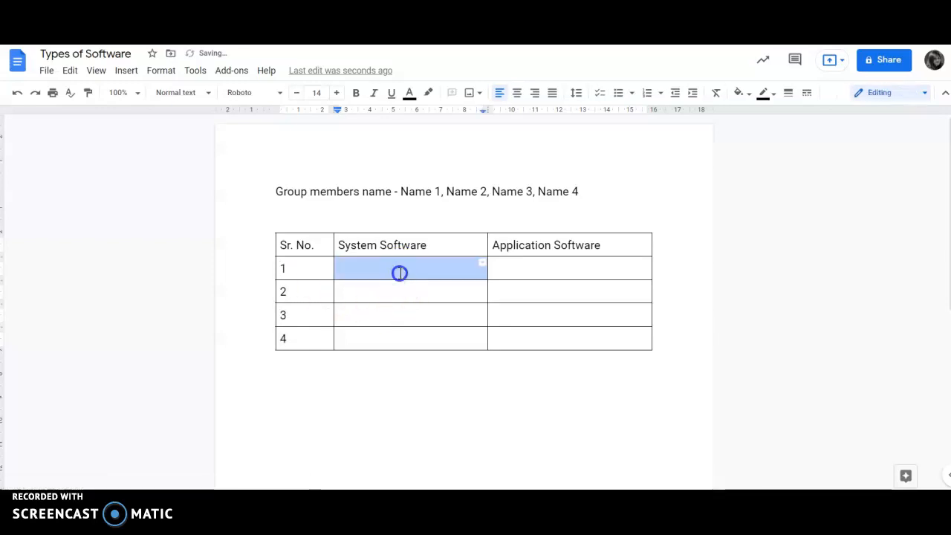
click(399, 274)
Step: Change the border colour of the entire table to bright blue
drag(318, 241, 520, 251)
drag(560, 301, 559, 329)
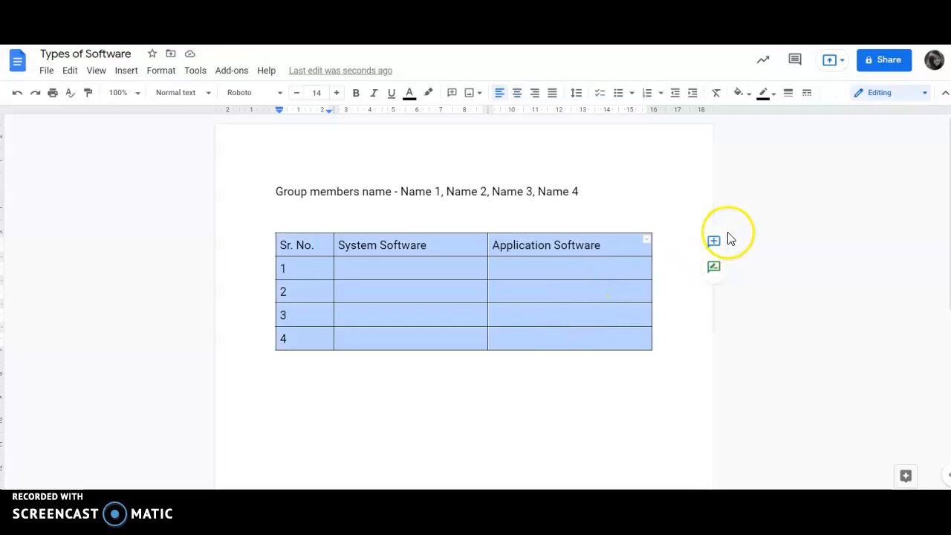
click(774, 98)
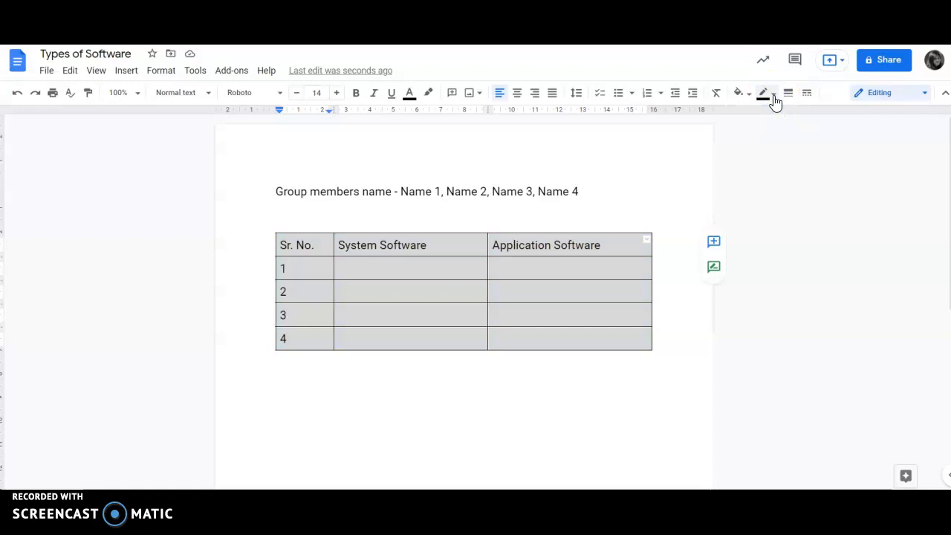
click(774, 99)
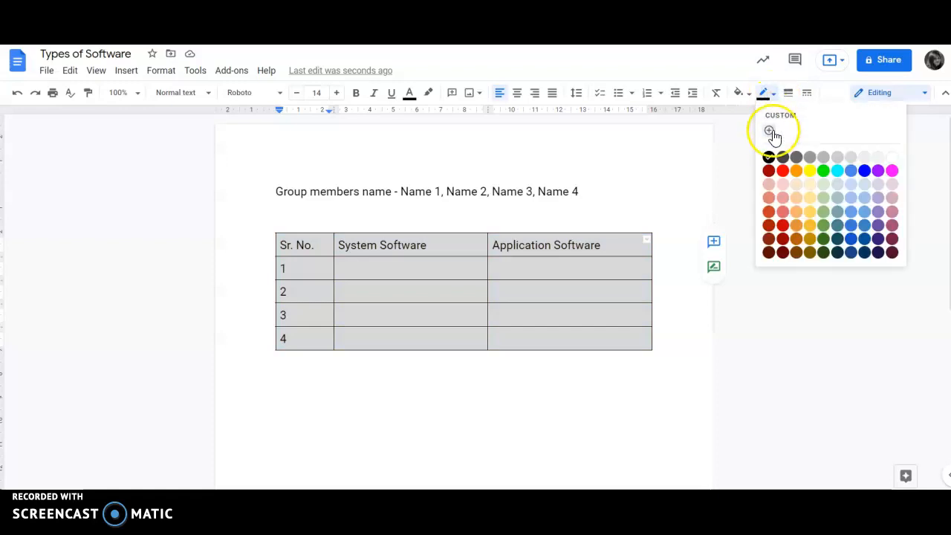
click(865, 172)
click(652, 170)
click(484, 227)
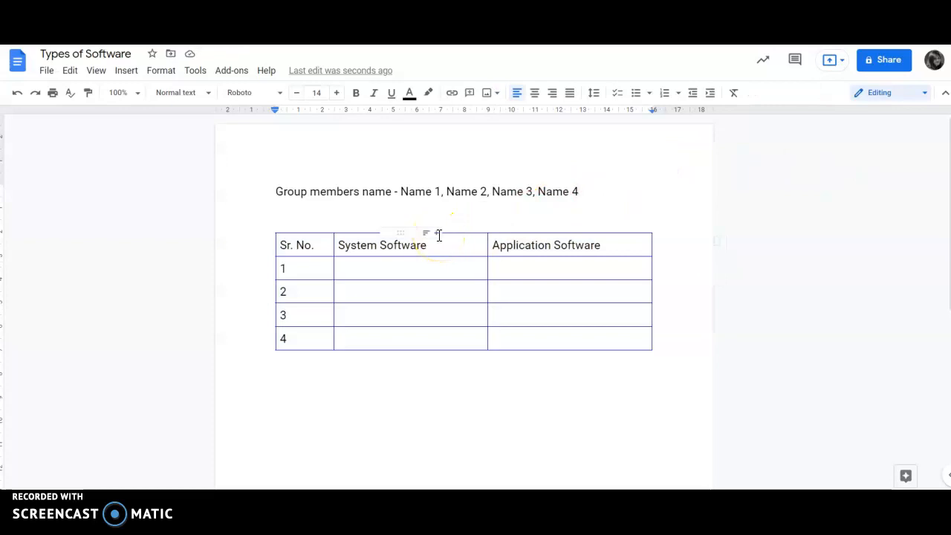
click(457, 273)
Step: Set the border width of all table cells to 2.25pt
click(282, 248)
drag(282, 247, 595, 327)
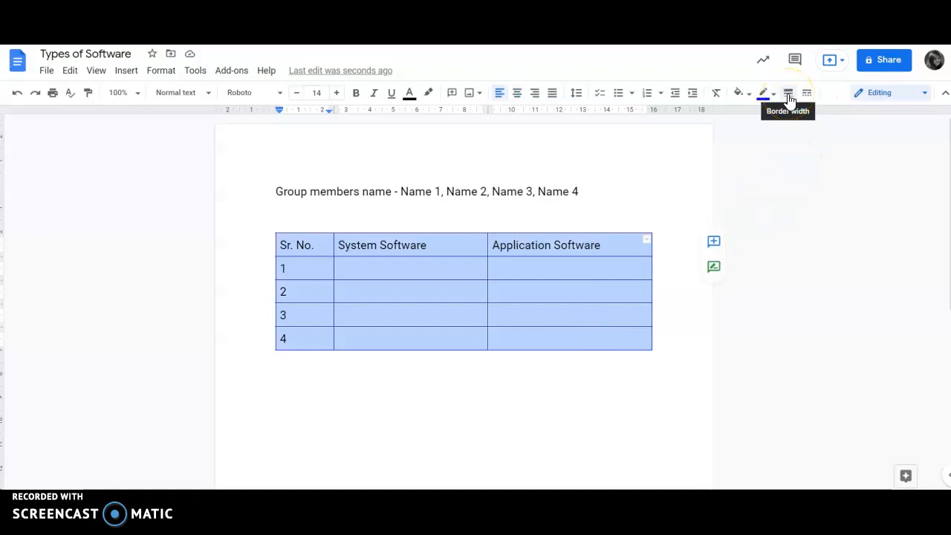
click(788, 95)
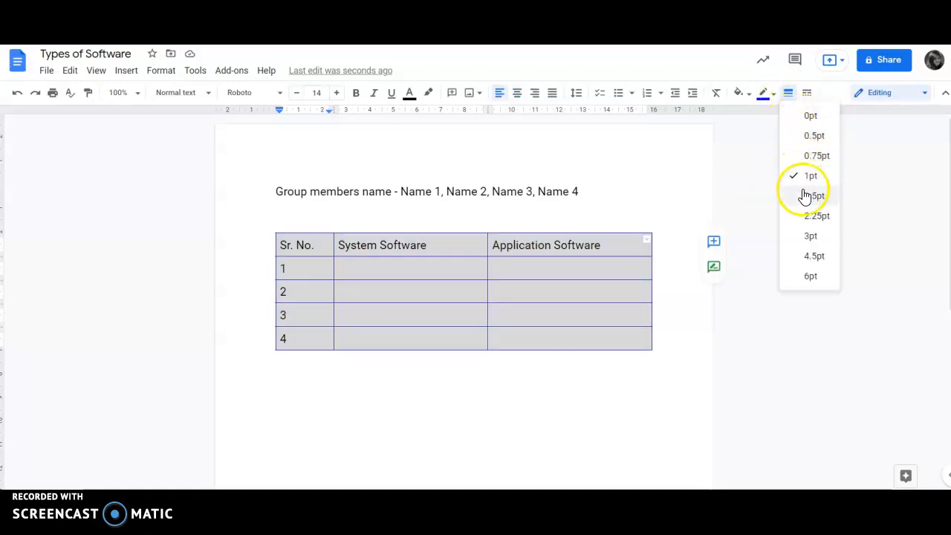
click(798, 215)
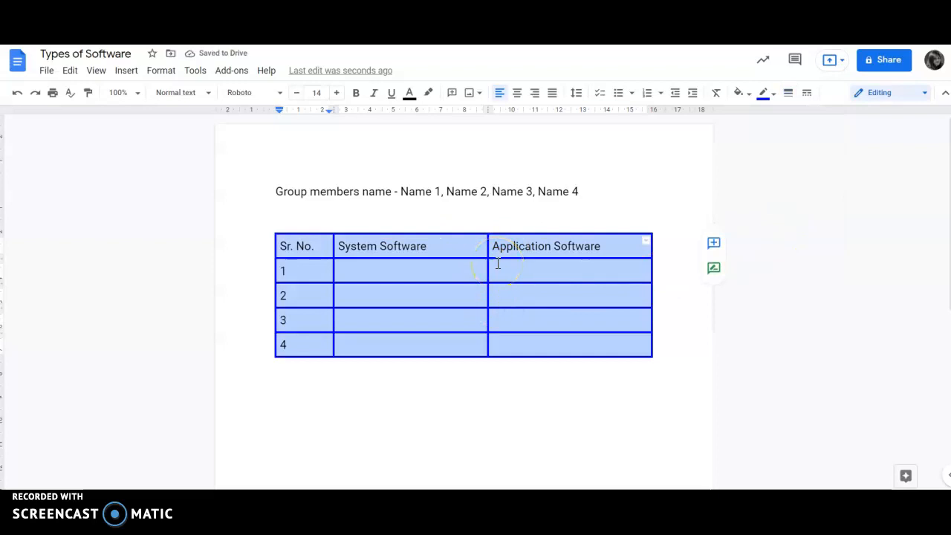
Step: Try the dotted and the dashed border styles on the whole table
click(807, 93)
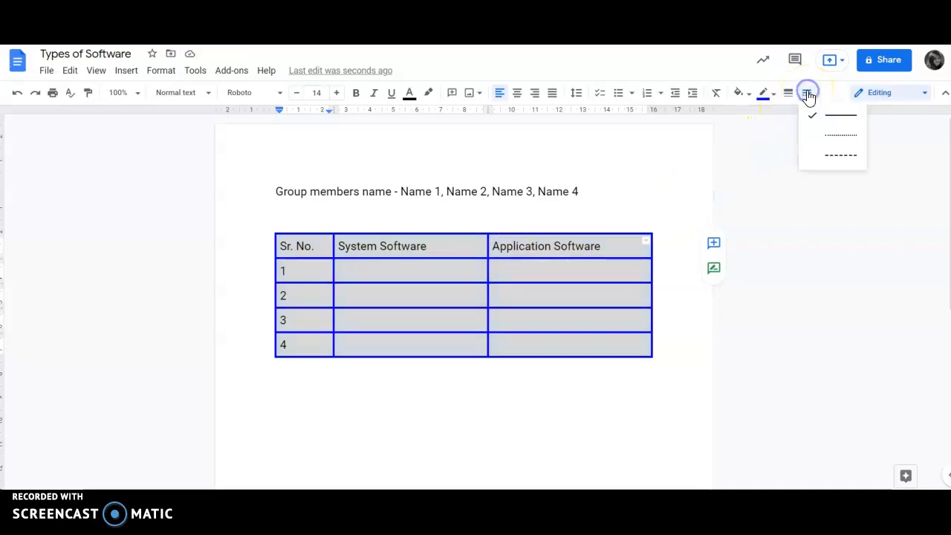
click(821, 134)
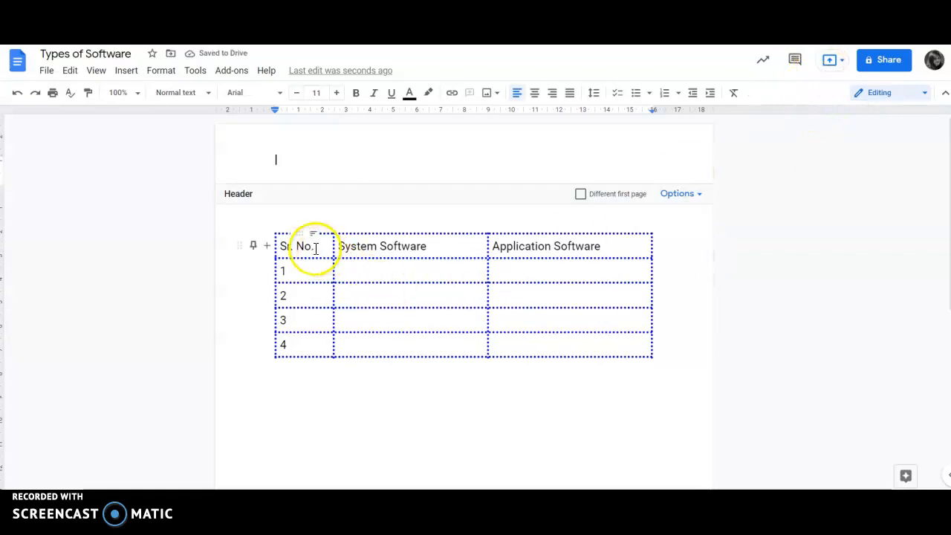
click(281, 247)
drag(281, 247, 566, 339)
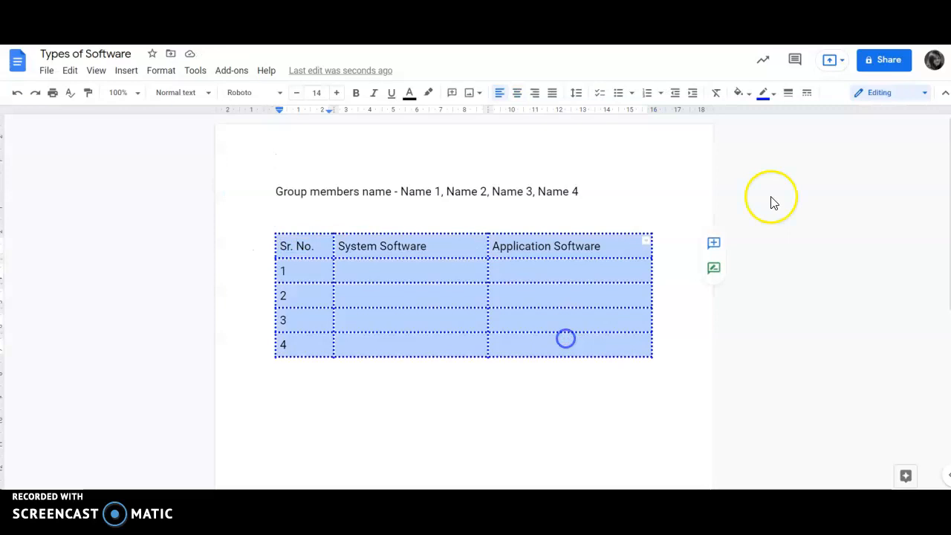
click(810, 100)
click(811, 100)
click(810, 99)
click(810, 99)
click(817, 153)
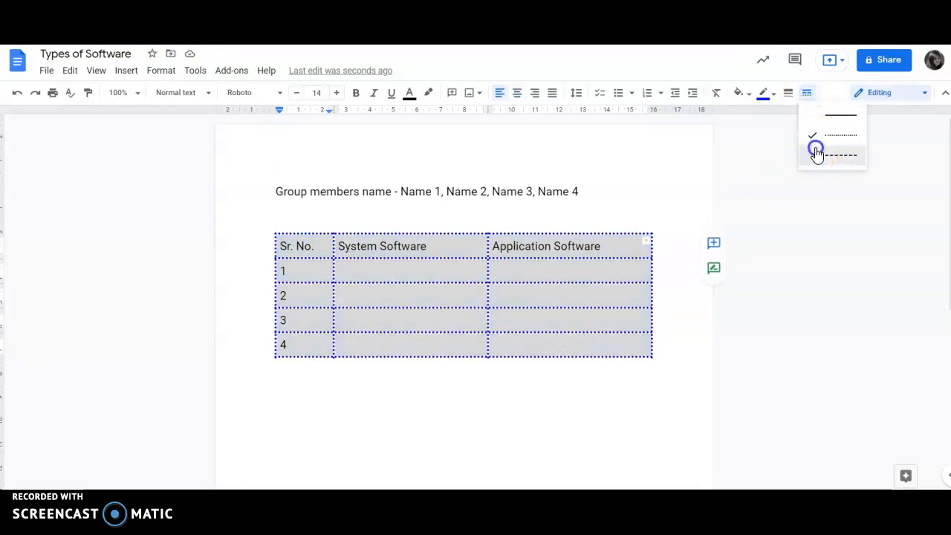
Step: Return the table's borders to the solid line style
click(808, 99)
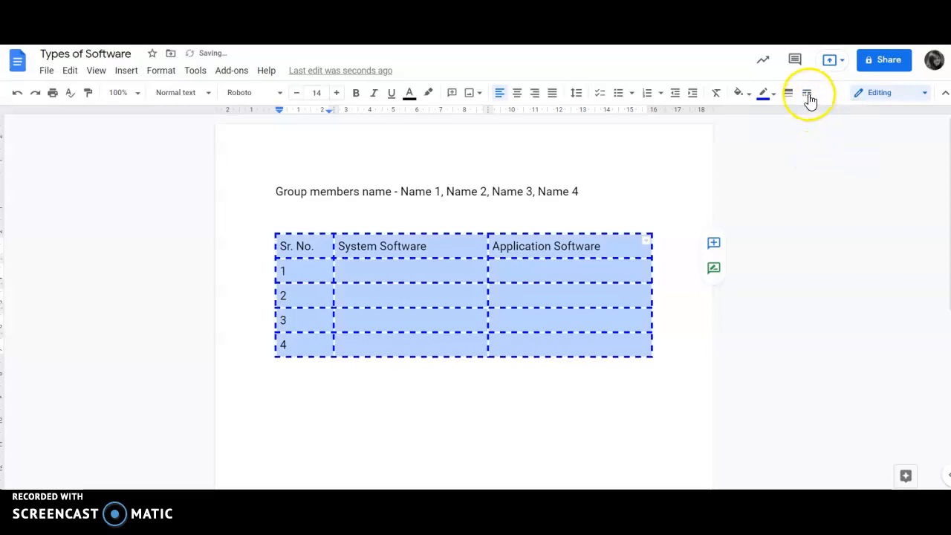
click(815, 117)
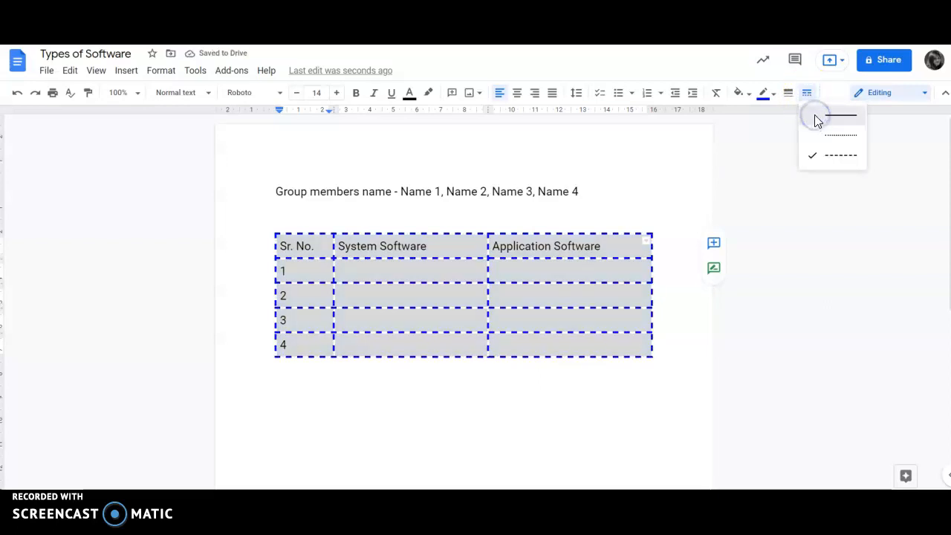
click(678, 193)
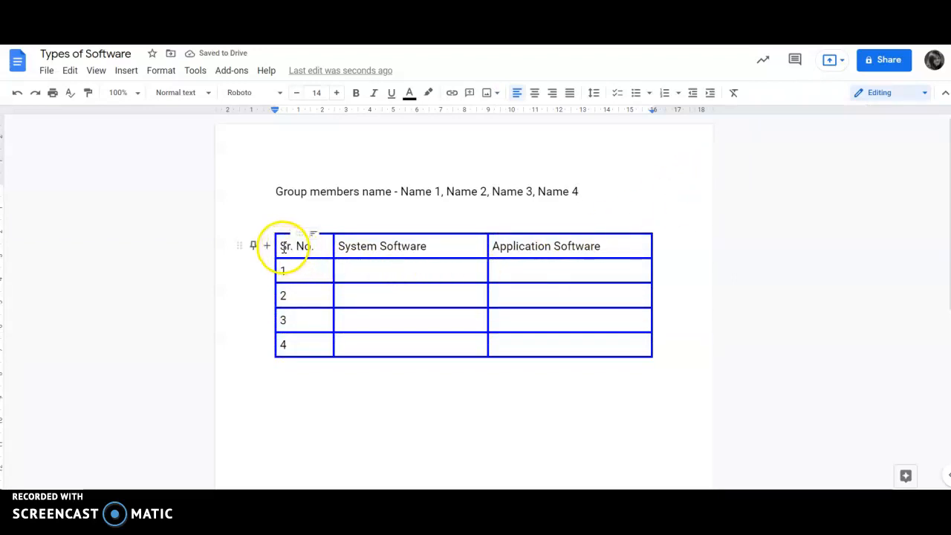
Step: Fill all cells of the table with a salmon-red background colour
drag(283, 248, 534, 332)
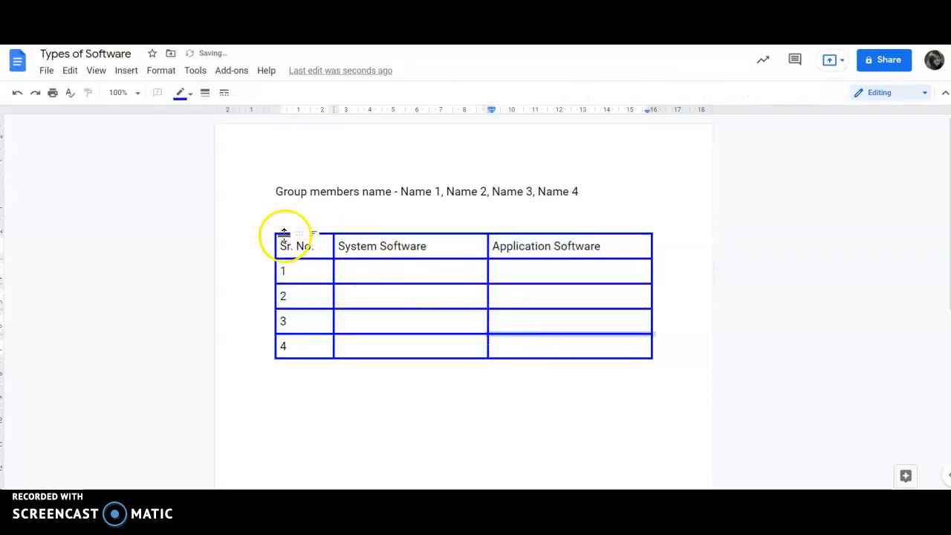
drag(284, 244, 560, 350)
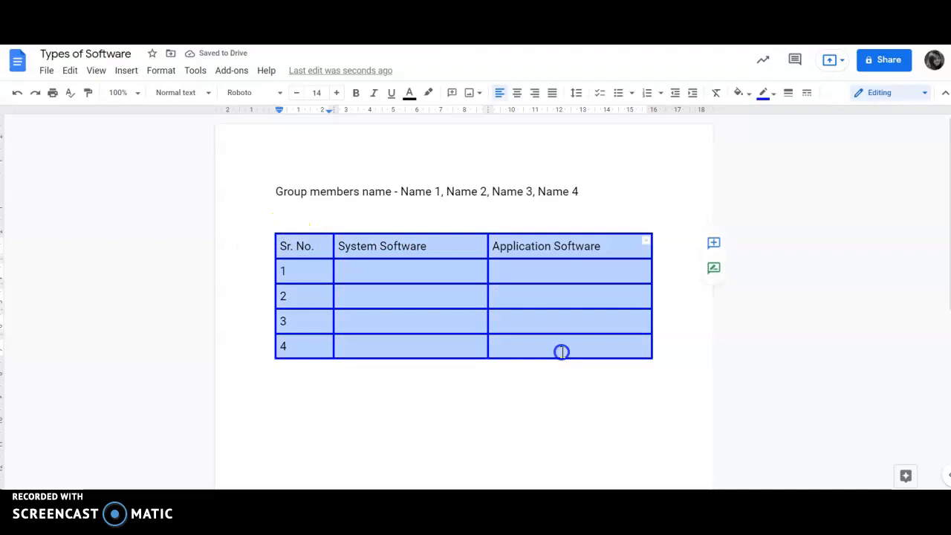
click(740, 95)
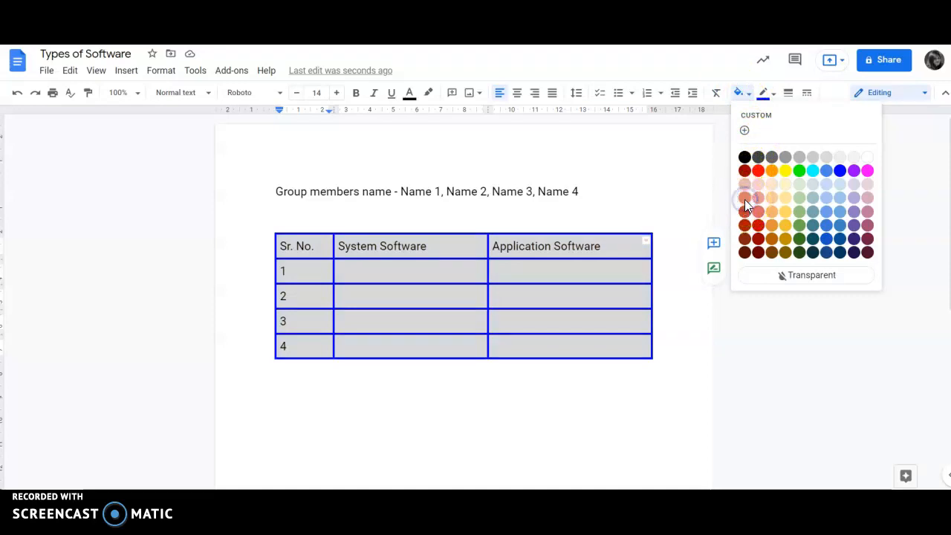
click(744, 199)
click(548, 391)
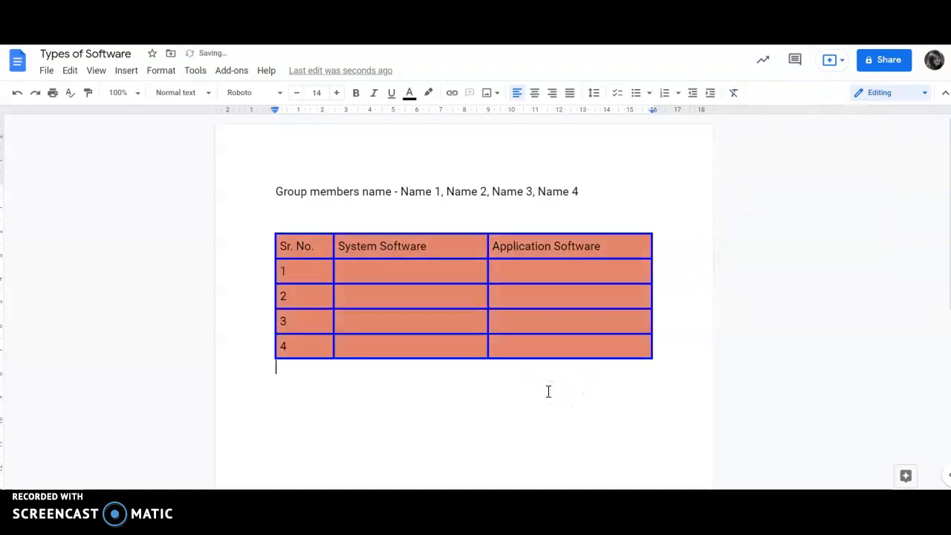